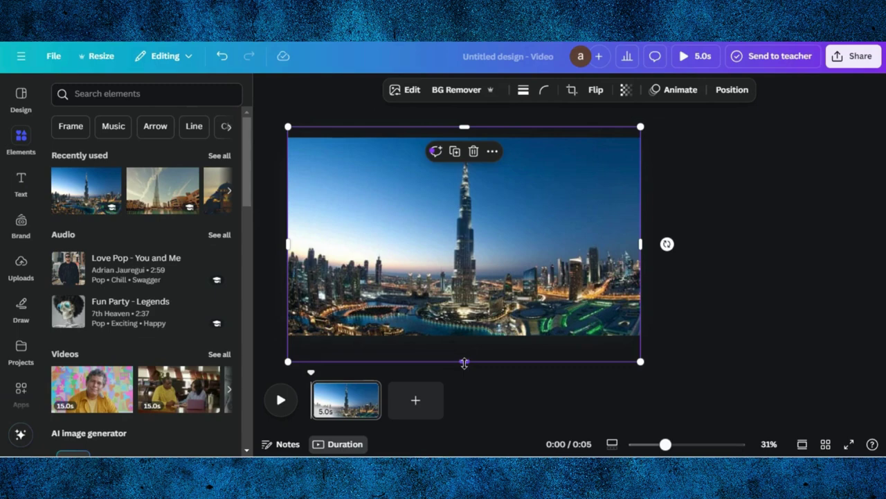
# Crop the skyline photo's lower edge to the page edge and extract the Burj Khalifa tower as a separate element with Magic Grab
pyautogui.moveTo(464, 363); pyautogui.dragTo(466, 339)
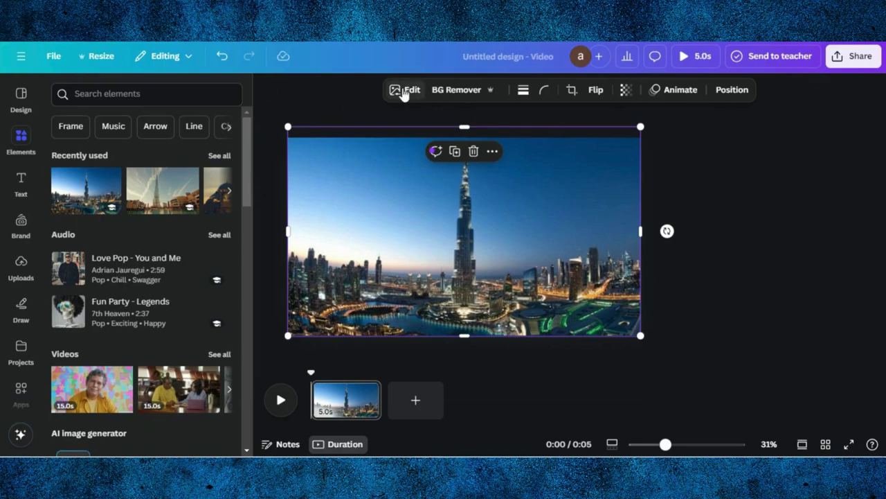
pyautogui.click(406, 91)
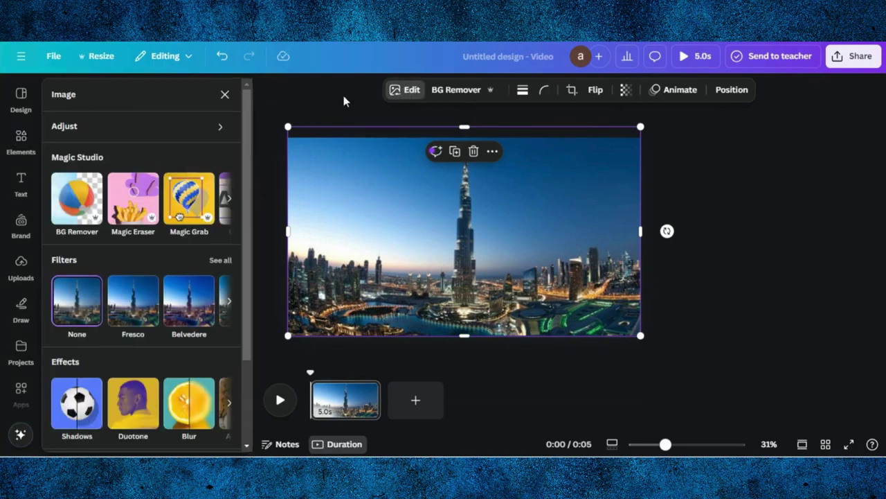
pyautogui.click(190, 202)
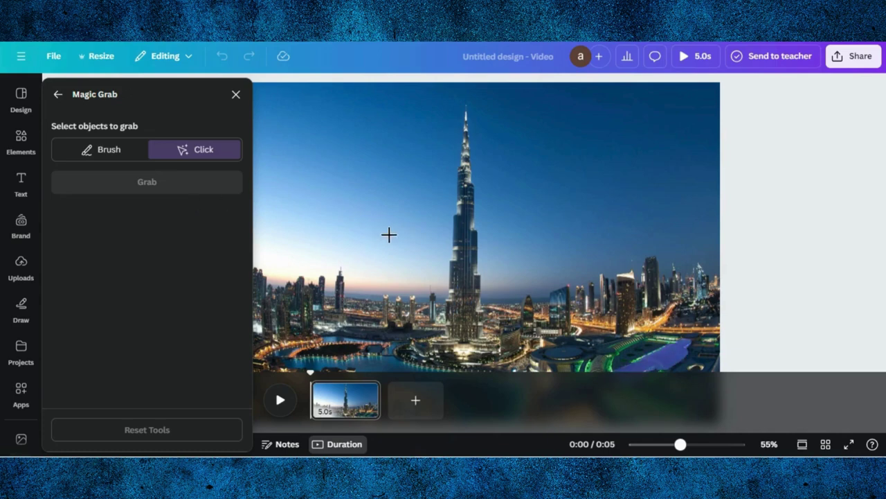
pyautogui.click(466, 214)
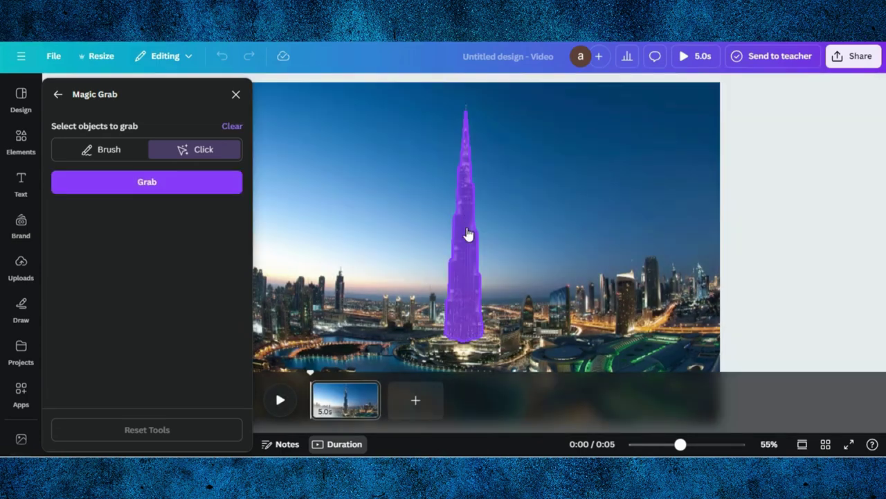
pyautogui.click(468, 234)
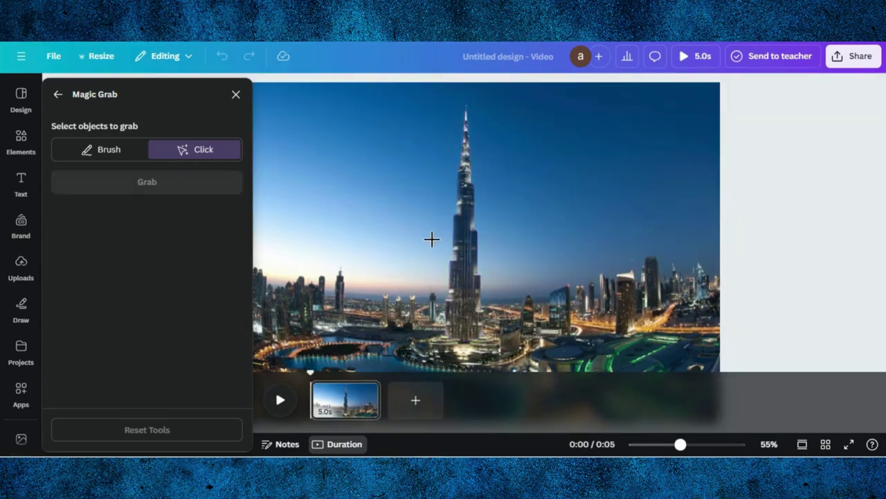
pyautogui.click(459, 272)
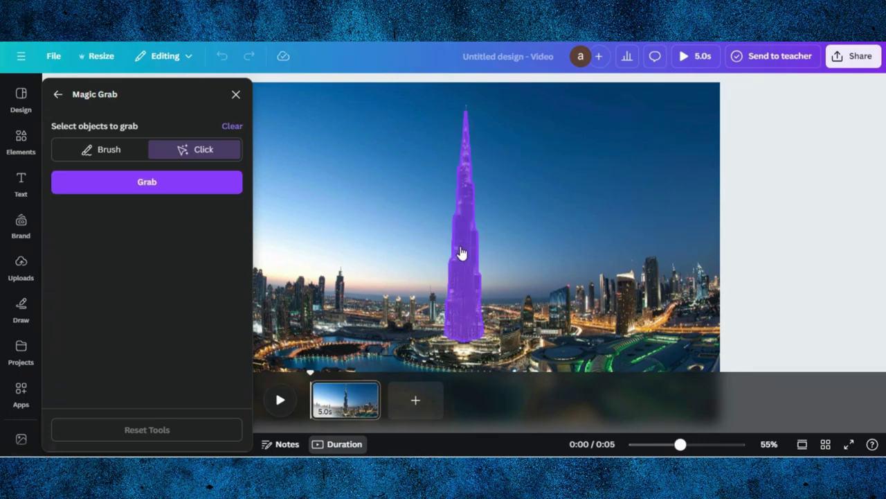
pyautogui.click(164, 183)
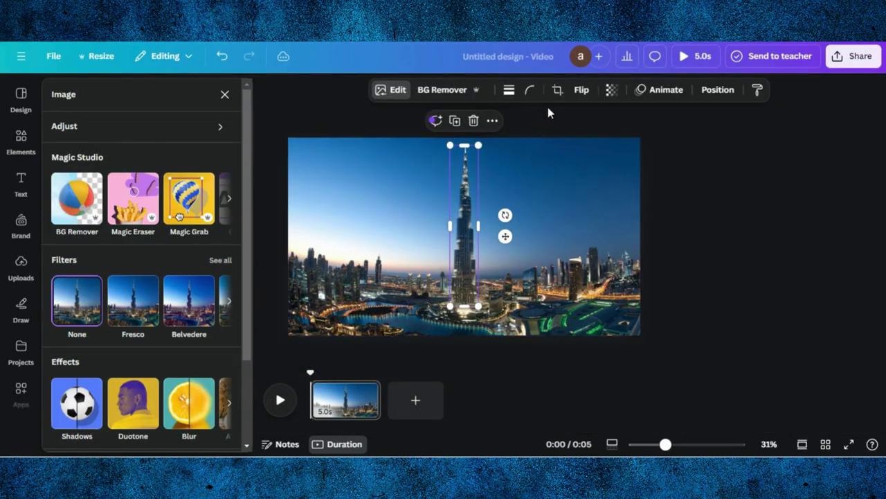
# Apply the Baseline animation to the extracted tower on enter, with its speed reduced to nearly the slowest setting
pyautogui.click(664, 91)
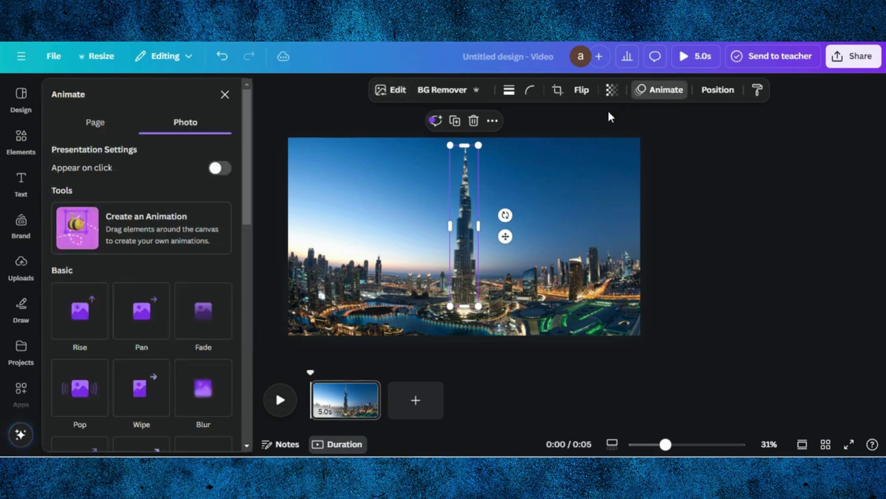
pyautogui.scroll(-3, 159, 257)
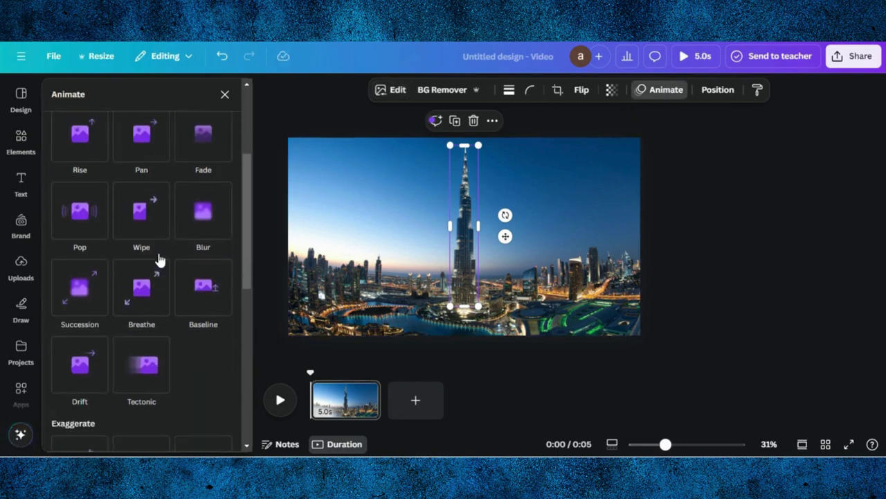
pyautogui.click(209, 285)
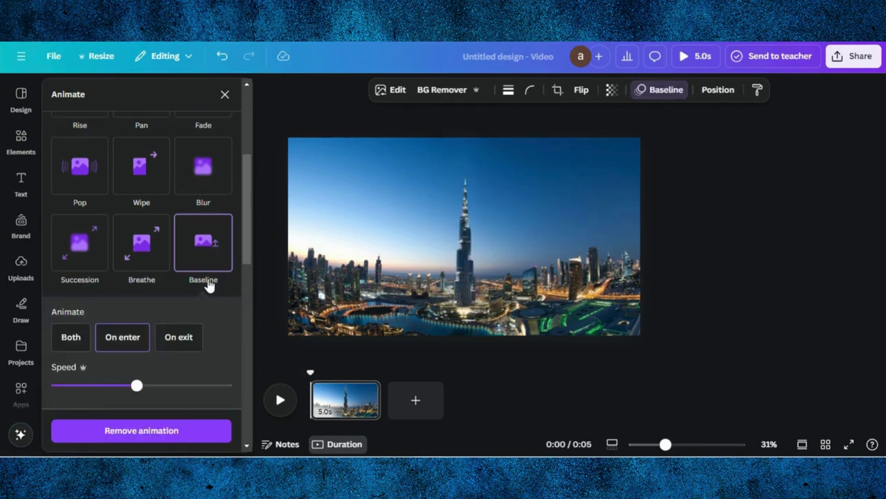
pyautogui.moveTo(108, 389); pyautogui.dragTo(59, 390)
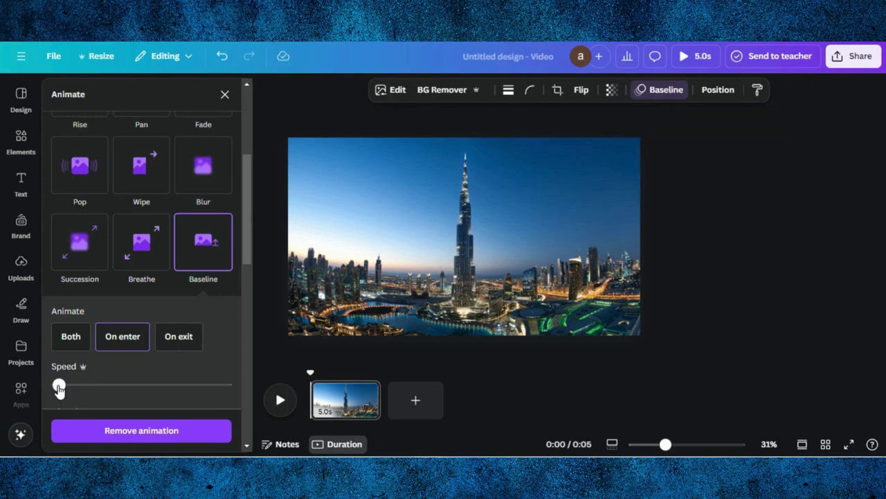
pyautogui.moveTo(63, 388); pyautogui.dragTo(67, 387)
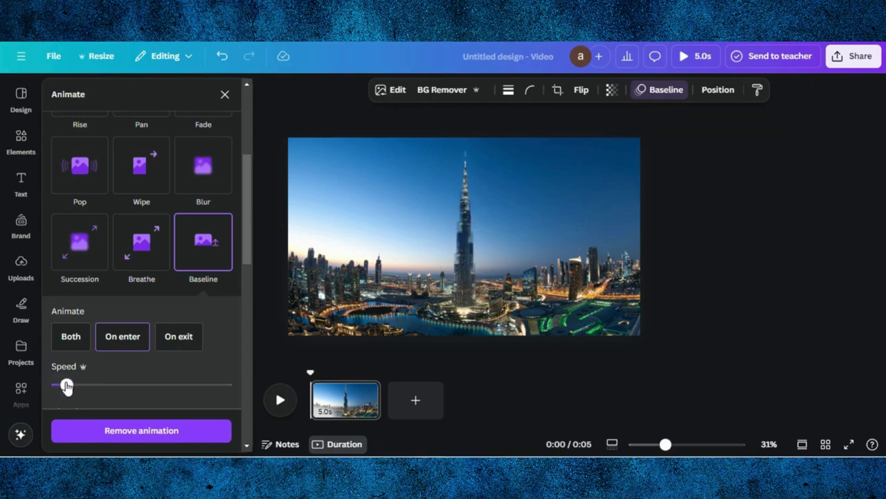
# Add a heading reading "DUBAI" and place it in the sky on the left side of the photo
pyautogui.click(21, 181)
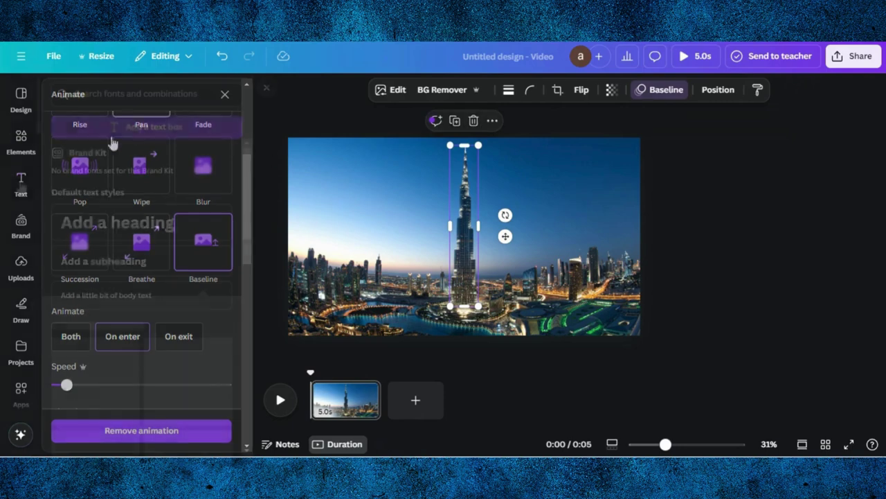
pyautogui.click(166, 226)
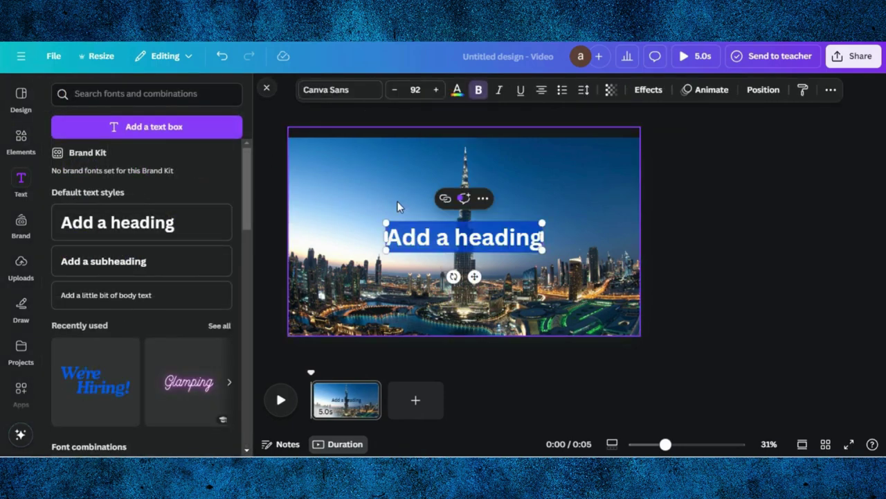
pyautogui.write('DUBAI')
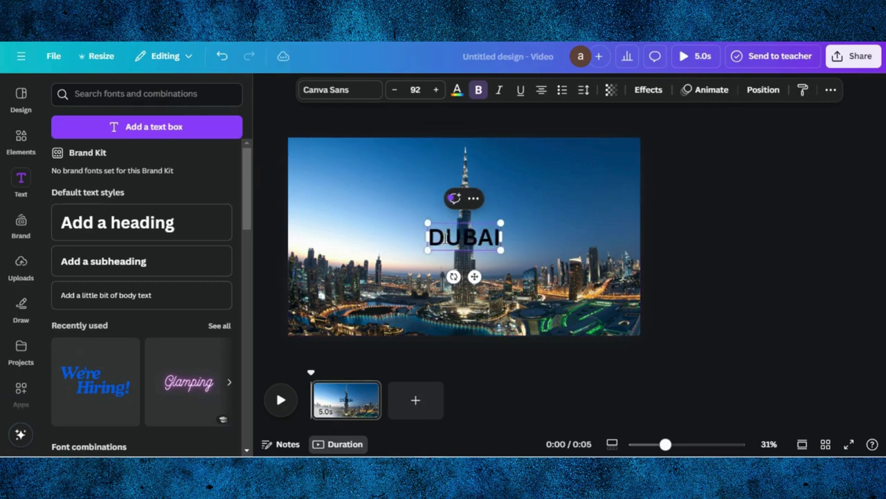
pyautogui.moveTo(444, 238); pyautogui.dragTo(343, 210)
# Duplicate the DUBAI heading, change the copy's text to "Burj Khalifa" and position it beneath the original
pyautogui.click(335, 134)
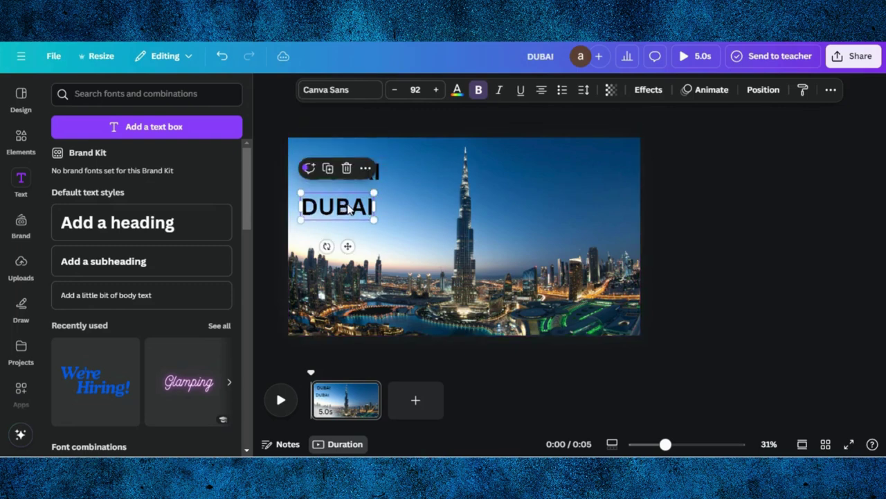
pyautogui.doubleClick(348, 205)
pyautogui.write('Bu')
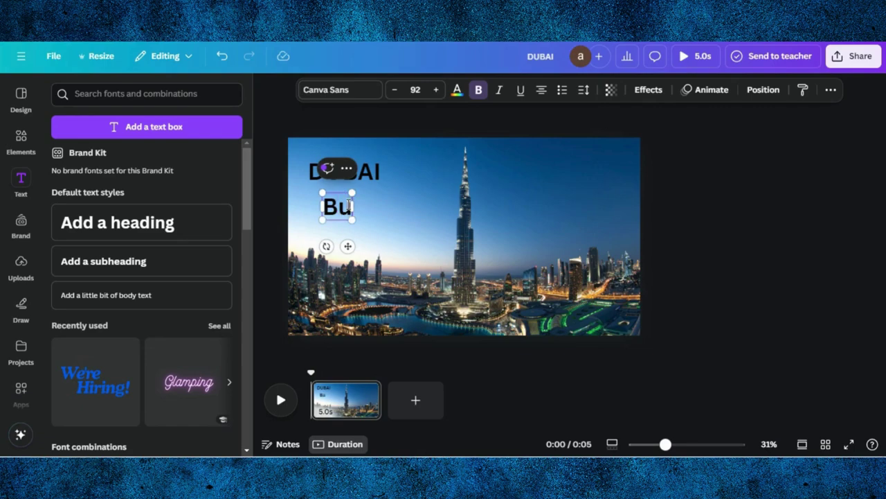
pyautogui.write('rj K')
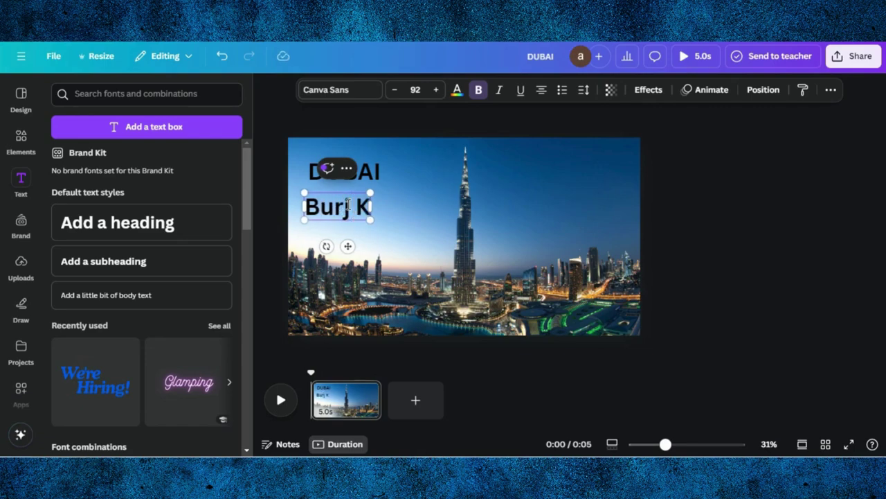
pyautogui.write('halifa')
pyautogui.click(405, 247)
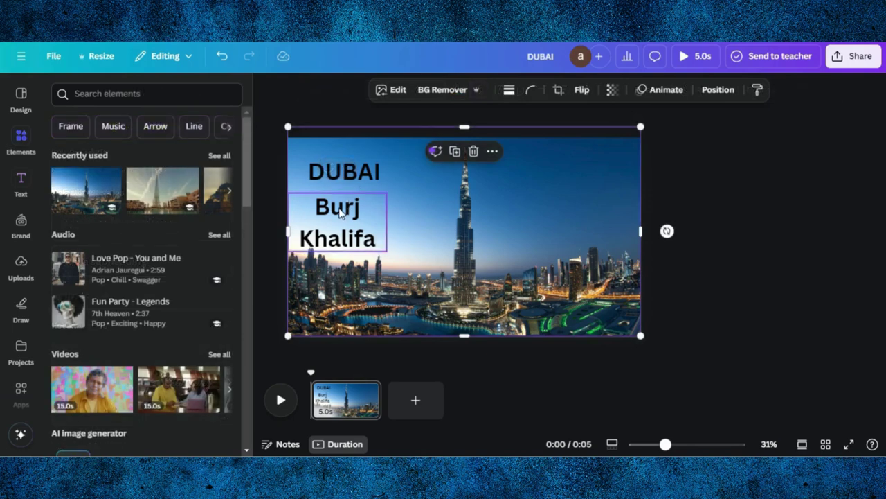
pyautogui.moveTo(324, 207); pyautogui.dragTo(337, 212)
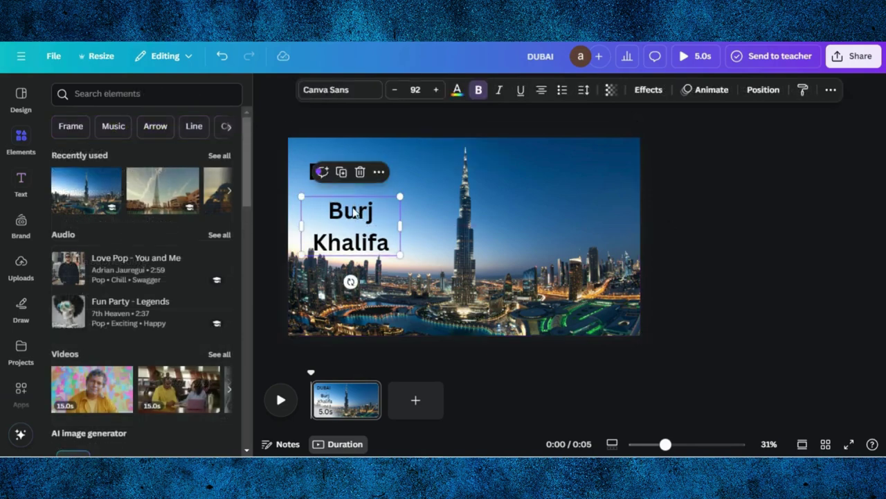
# Format DUBAI in Anton at size 182 and Burj Khalifa in Feeling Passionate, widened to fit on one line directly beneath it
pyautogui.click(319, 166)
pyautogui.click(318, 165)
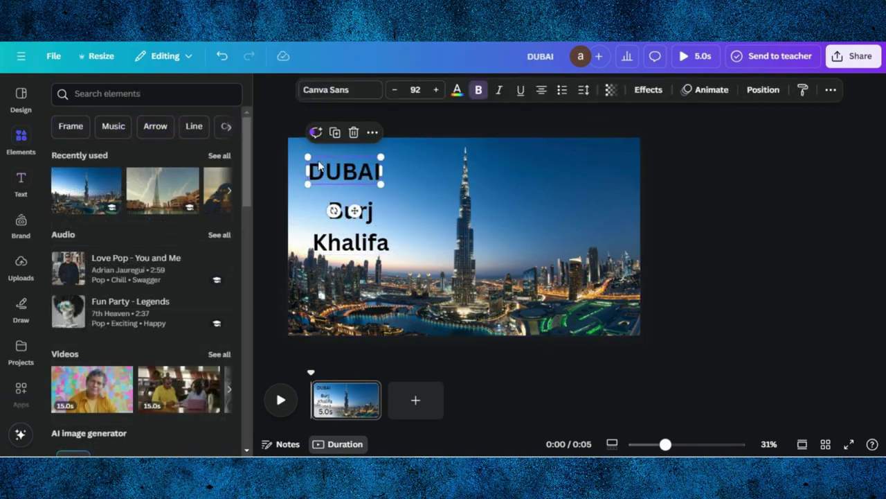
pyautogui.click(383, 96)
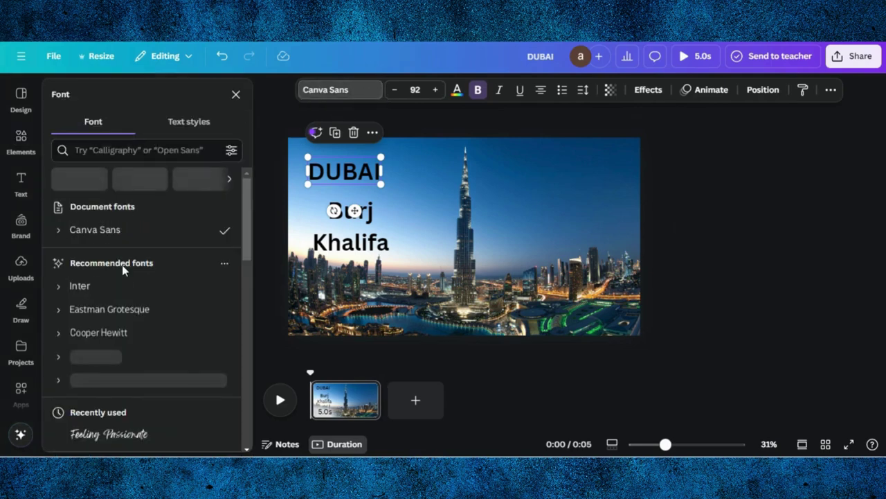
pyautogui.scroll(-2, 122, 267)
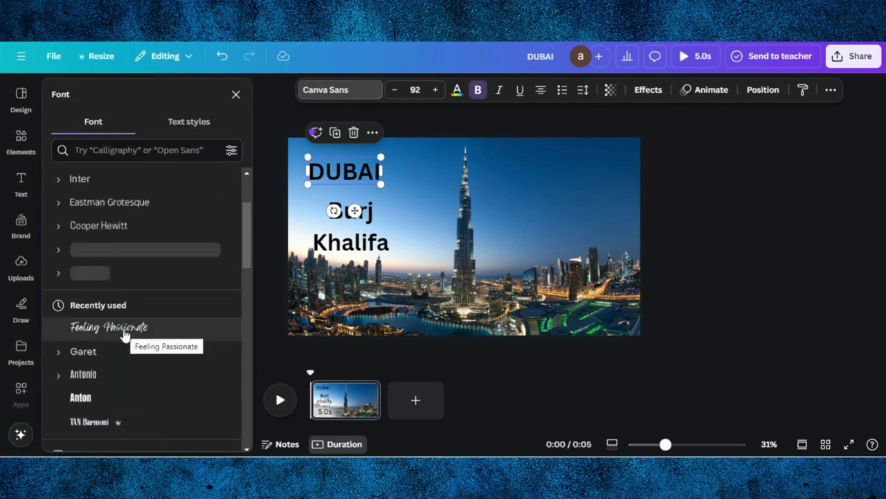
pyautogui.click(102, 397)
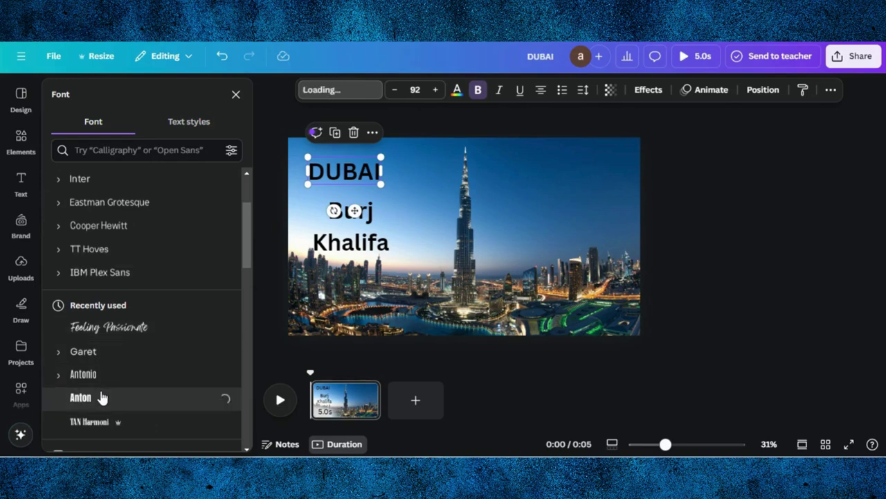
pyautogui.click(330, 251)
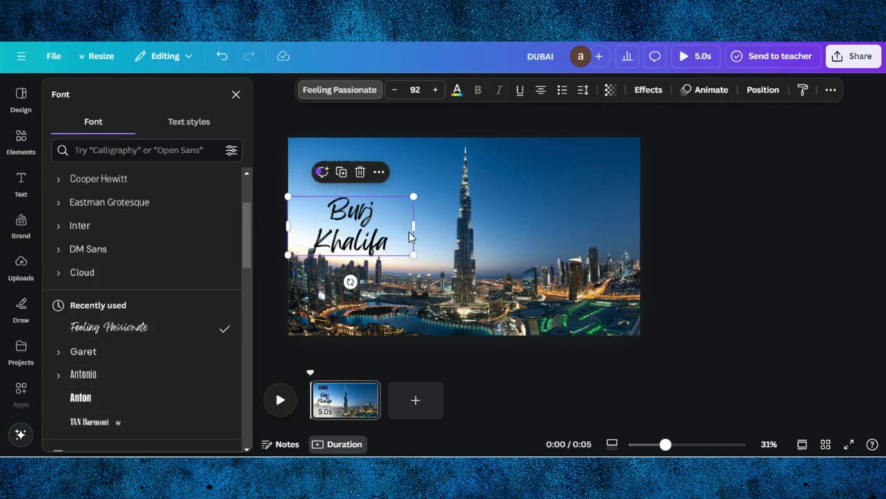
pyautogui.moveTo(420, 218); pyautogui.dragTo(429, 219)
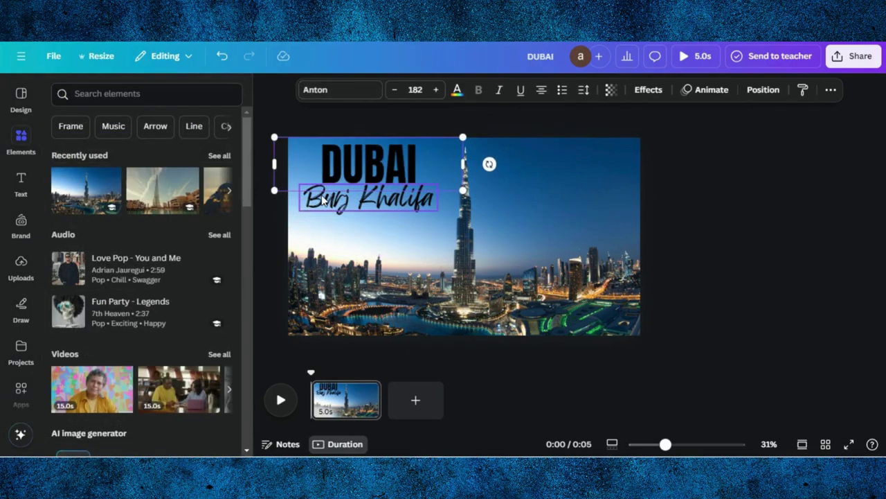
# Apply the Lift effect to both the DUBAI and Burj Khalifa texts with an intensity of 55
pyautogui.keyDown('shift'); pyautogui.click(323, 200); pyautogui.keyUp('shift')
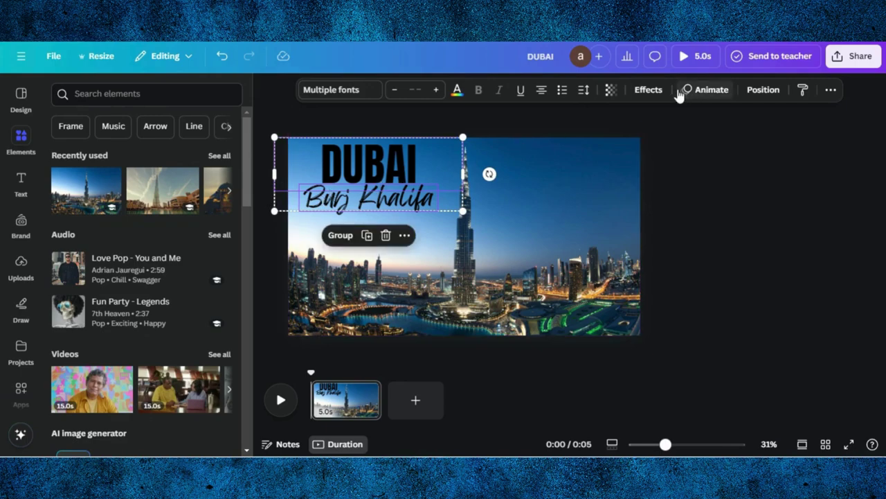
pyautogui.click(648, 89)
pyautogui.click(199, 171)
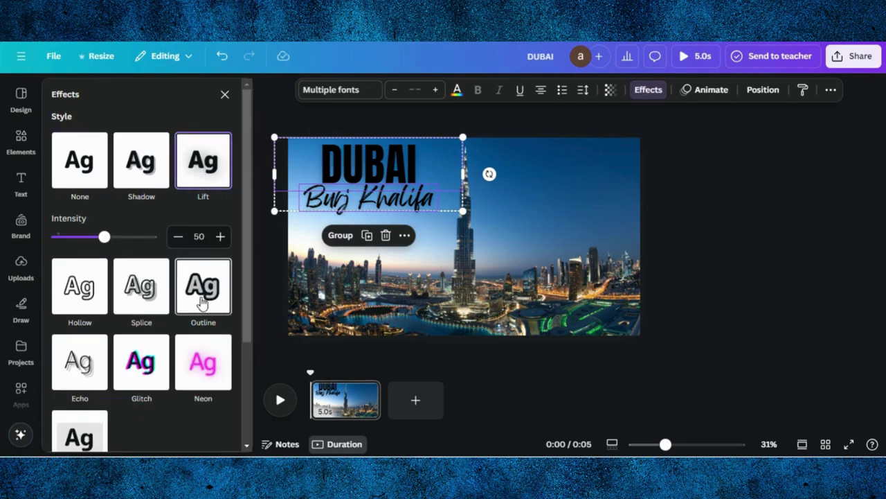
pyautogui.moveTo(105, 238); pyautogui.dragTo(123, 241)
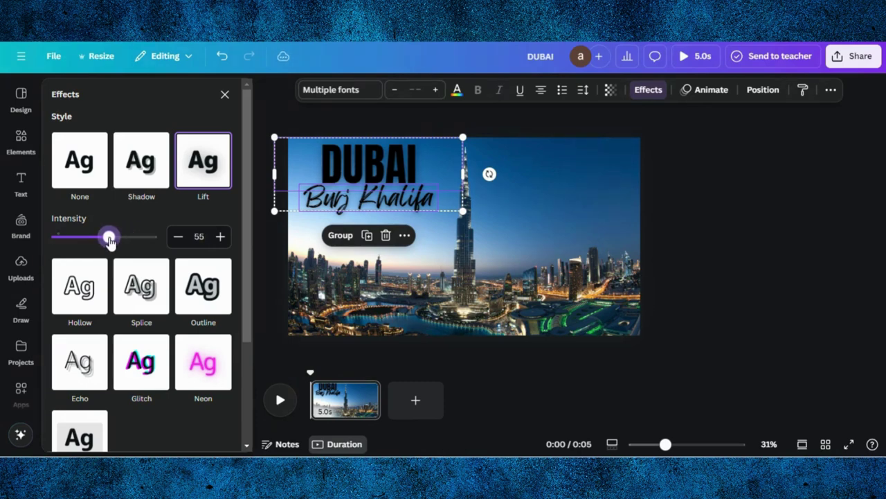
# Change the colour of both title texts to white and deselect them
pyautogui.click(456, 91)
pyautogui.click(125, 182)
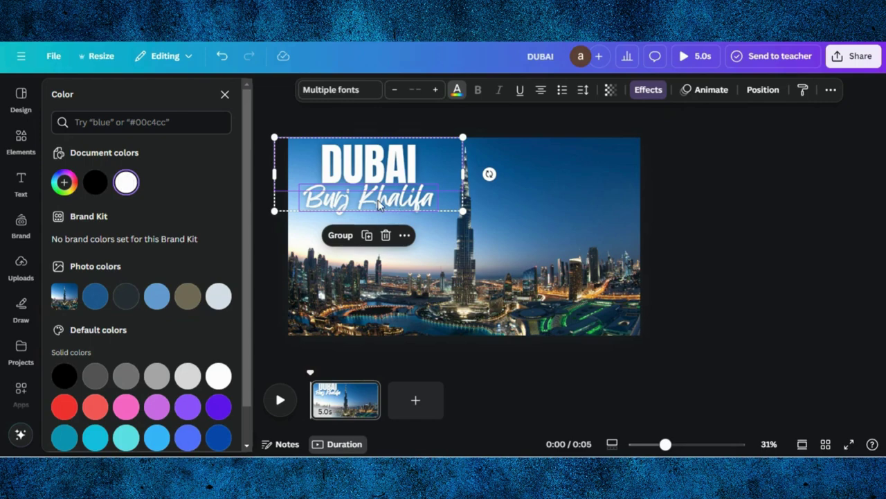
pyautogui.click(445, 230)
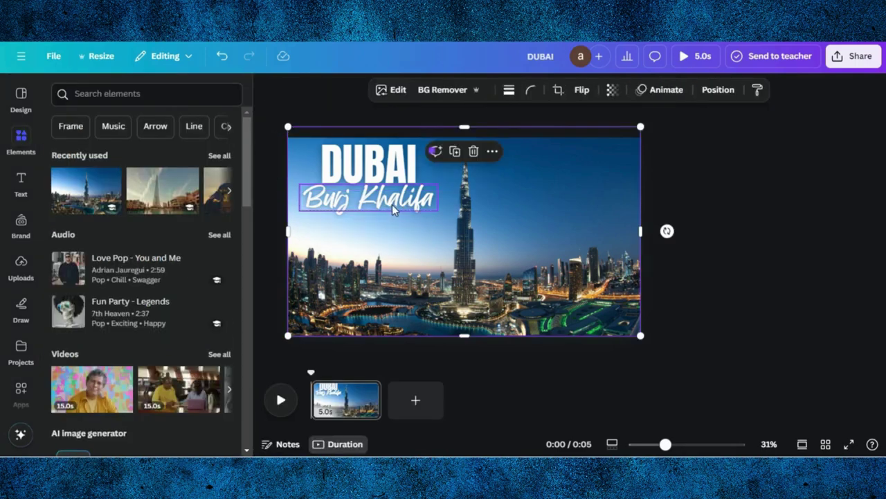
# Shift both title texts slightly down and to the left, and recolour the Burj Khalifa text black
pyautogui.click(392, 204)
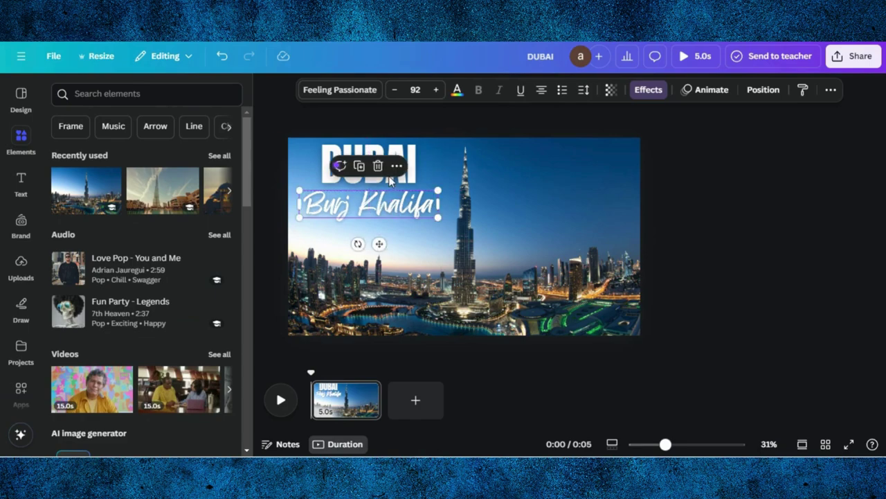
pyautogui.moveTo(391, 182); pyautogui.dragTo(379, 185)
pyautogui.click(456, 90)
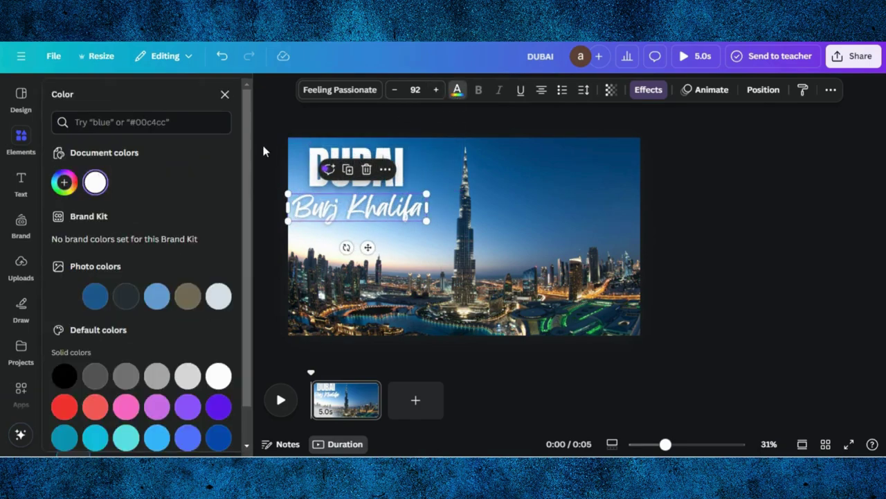
pyautogui.click(65, 375)
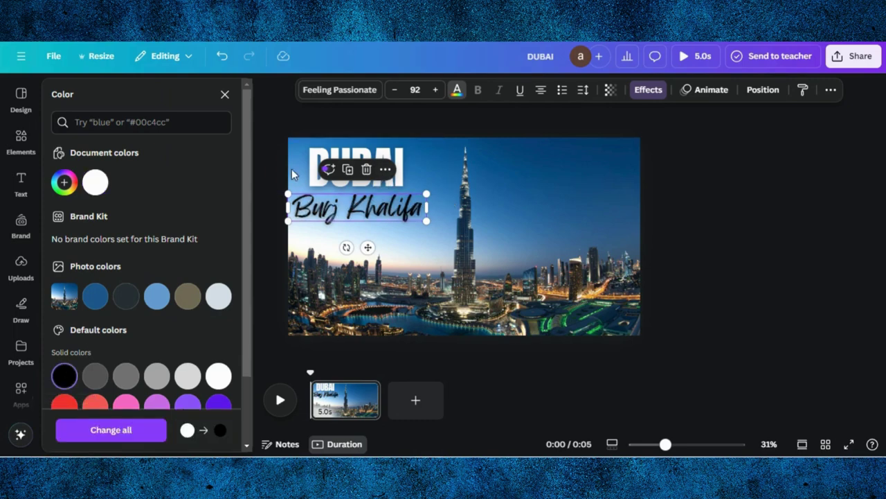
# Animate both the DUBAI and Burj Khalifa texts with Baseline on enter, direction rightward, and the speed at its minimum
pyautogui.keyDown('shift'); pyautogui.click(308, 175); pyautogui.keyUp('shift')
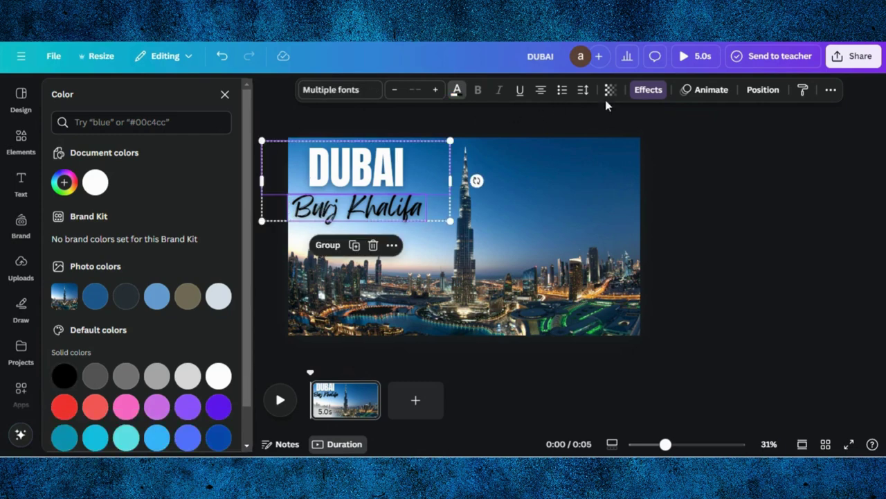
pyautogui.click(697, 93)
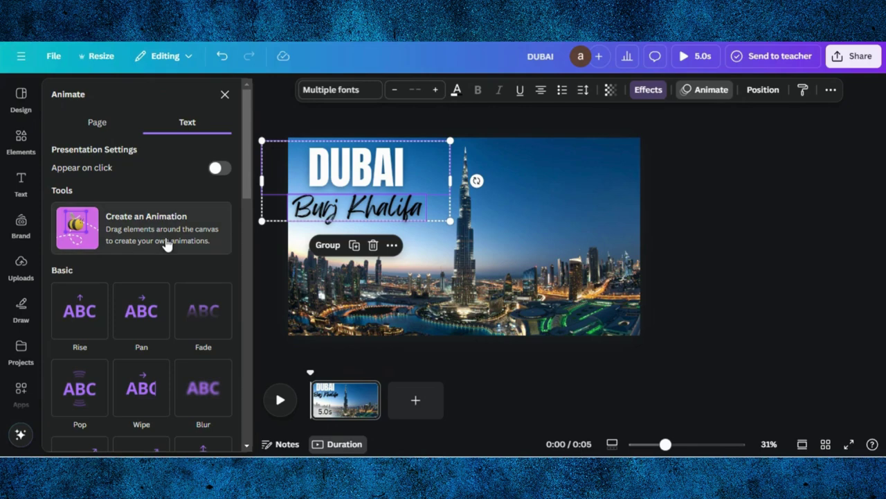
pyautogui.scroll(-2, 152, 287)
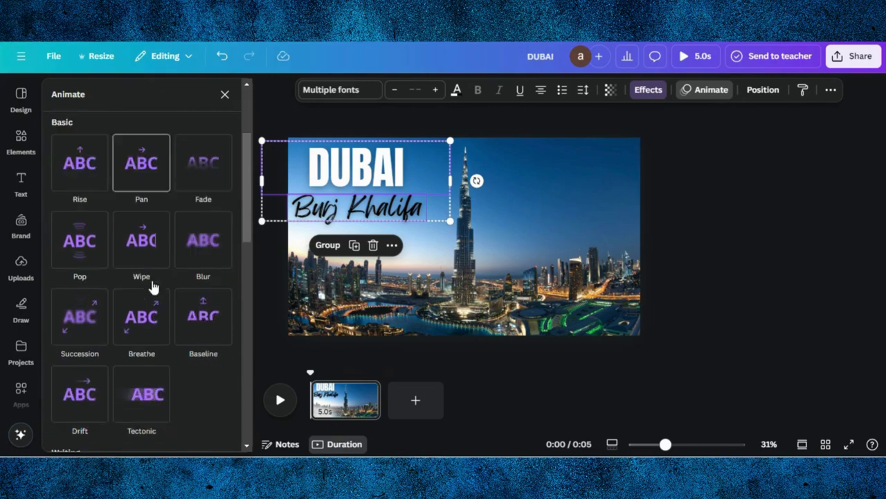
pyautogui.click(205, 317)
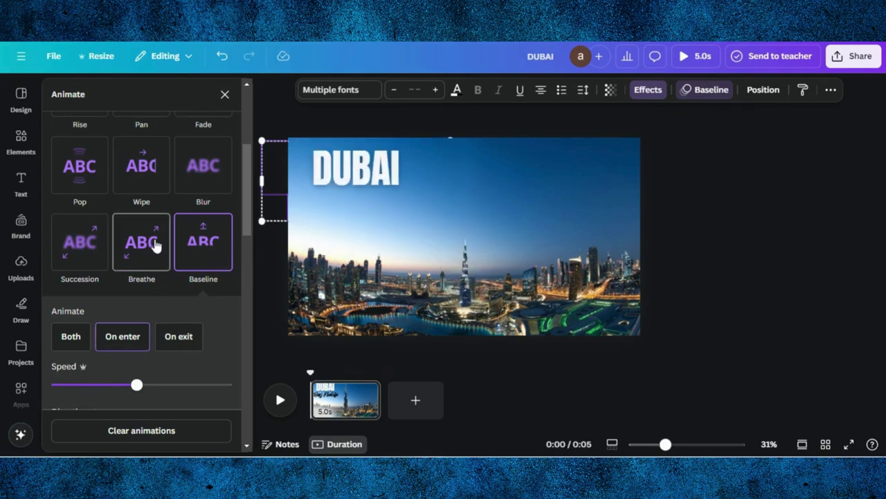
pyautogui.scroll(-3, 155, 244)
pyautogui.click(119, 242)
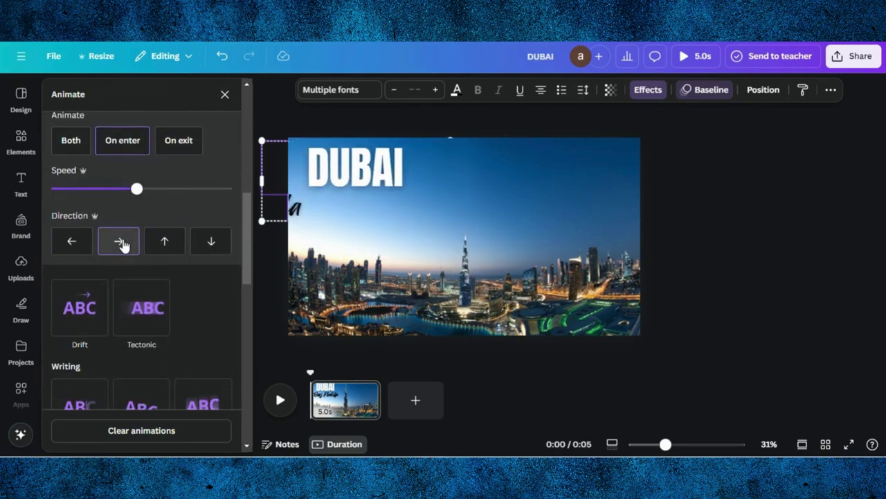
pyautogui.moveTo(137, 188); pyautogui.dragTo(54, 191)
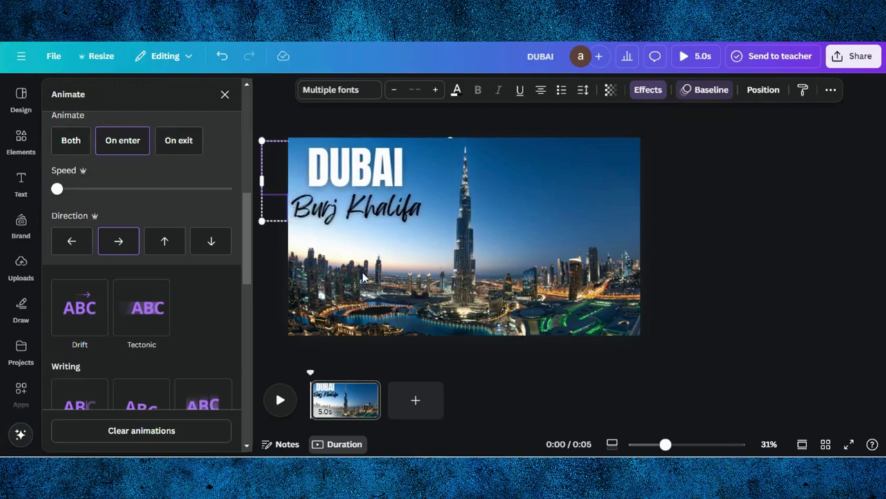
# Show the timing of the DUBAI and Burj Khalifa texts together on the timeline
pyautogui.click(464, 228)
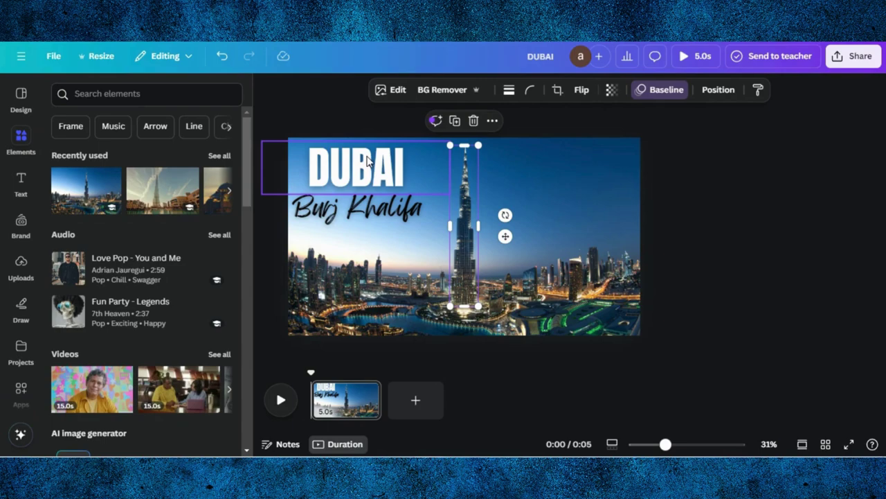
pyautogui.click(367, 160)
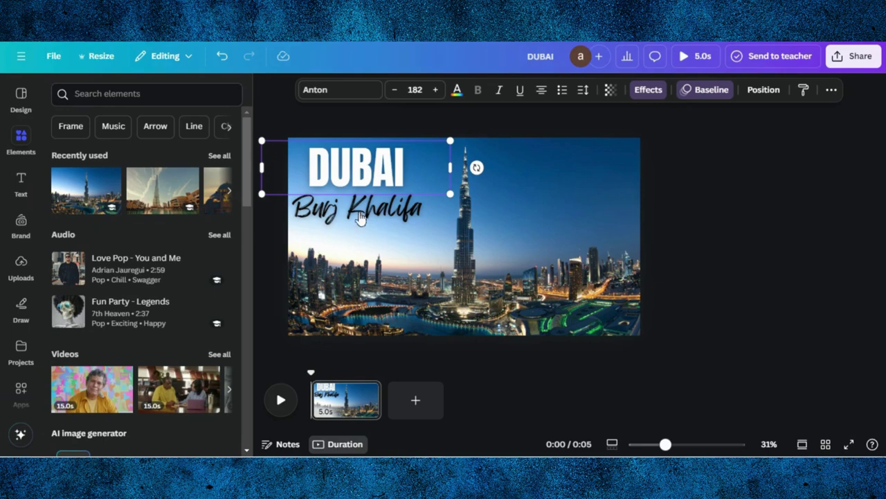
pyautogui.keyDown('shift'); pyautogui.click(326, 216); pyautogui.keyUp('shift')
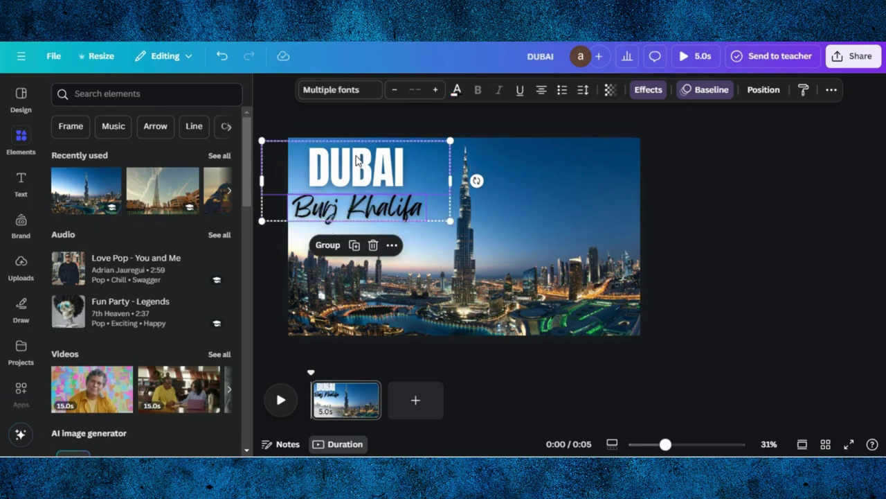
pyautogui.rightClick(355, 246)
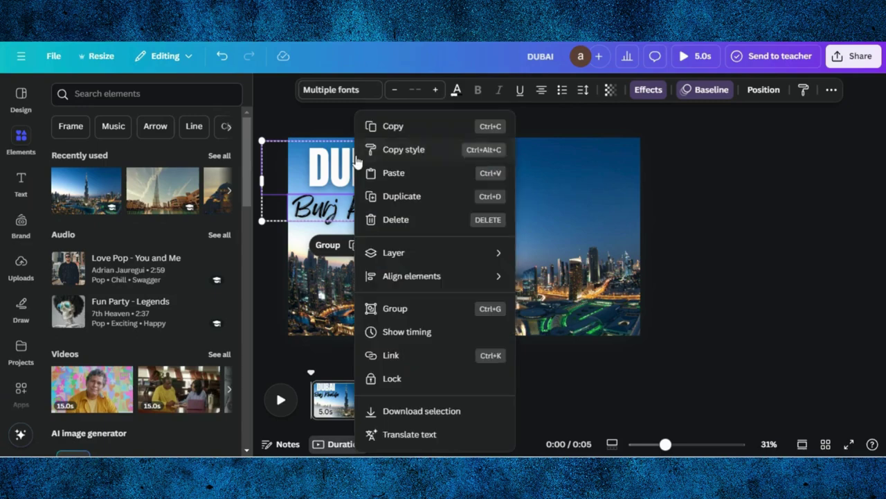
pyautogui.click(408, 331)
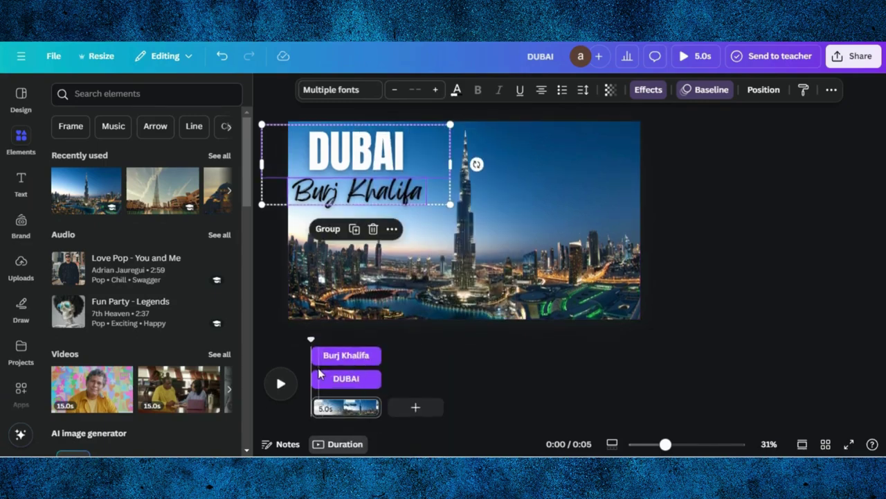
# Trim the text timings so DUBAI starts about 2 seconds in and Burj Khalifa about 3 seconds in, and play the page
pyautogui.moveTo(311, 375); pyautogui.dragTo(341, 337)
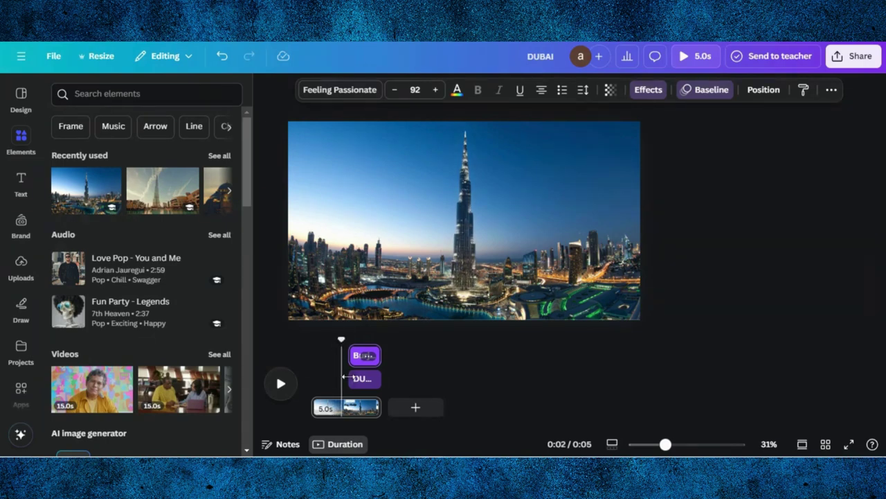
pyautogui.moveTo(345, 378); pyautogui.dragTo(361, 341)
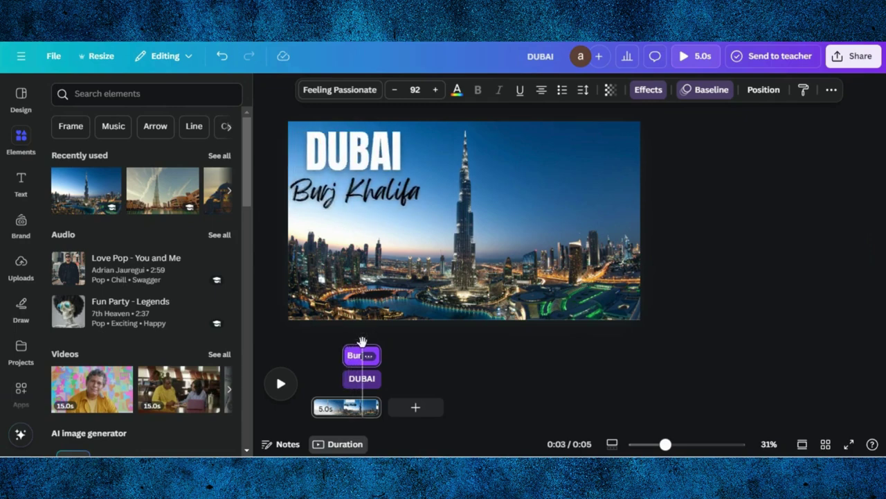
pyautogui.moveTo(344, 377); pyautogui.dragTo(353, 345)
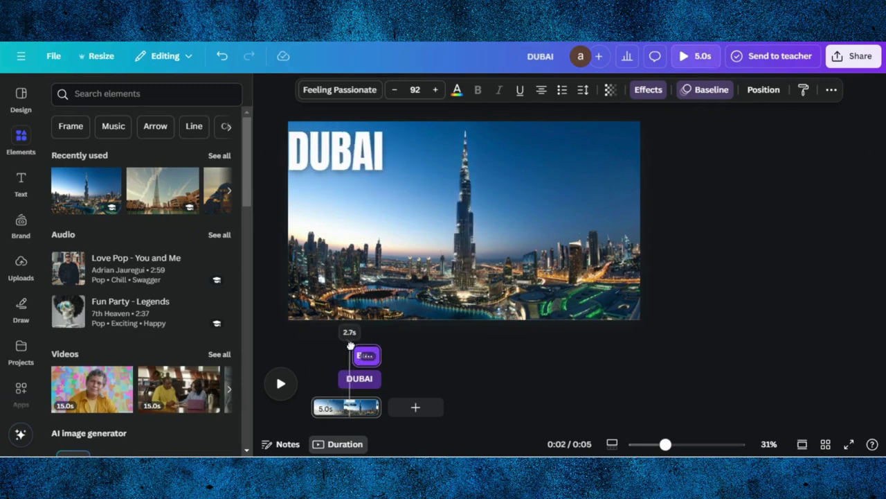
pyautogui.click(280, 384)
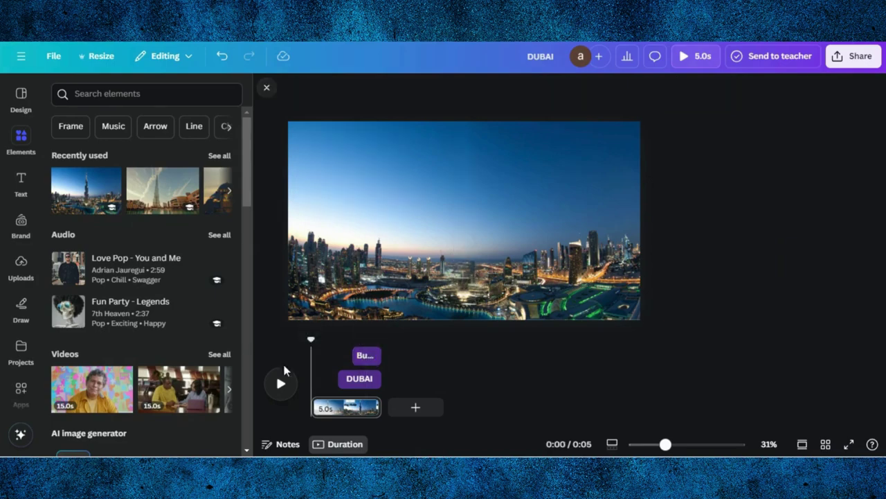